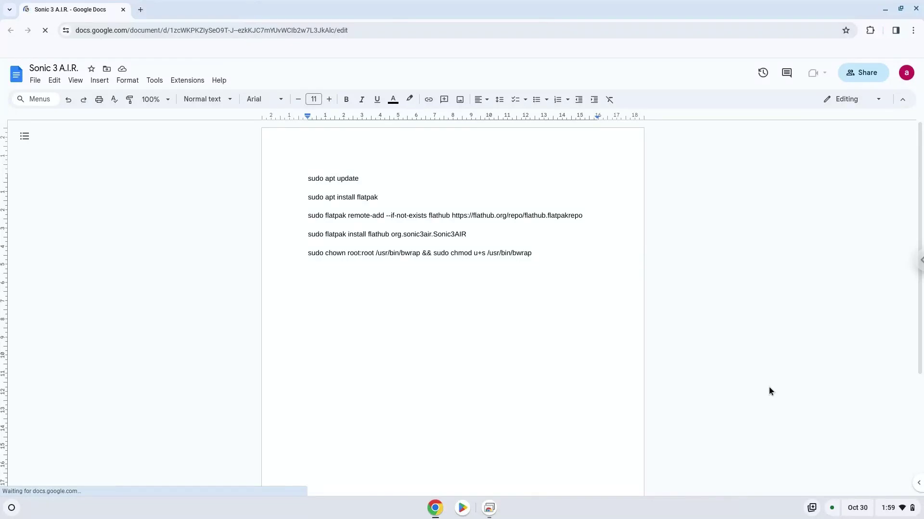
Open Settings, go to Advanced > Developers, and turn on the Linux development environment.
click(881, 509)
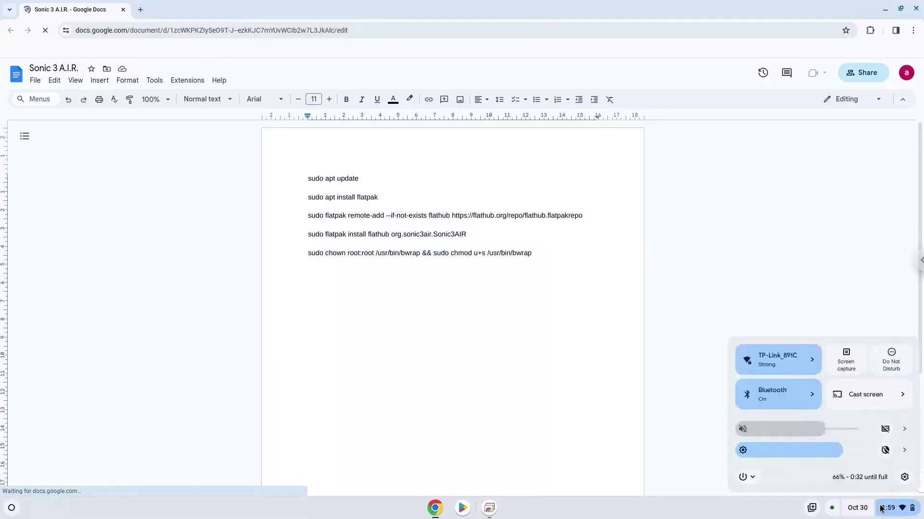
click(904, 477)
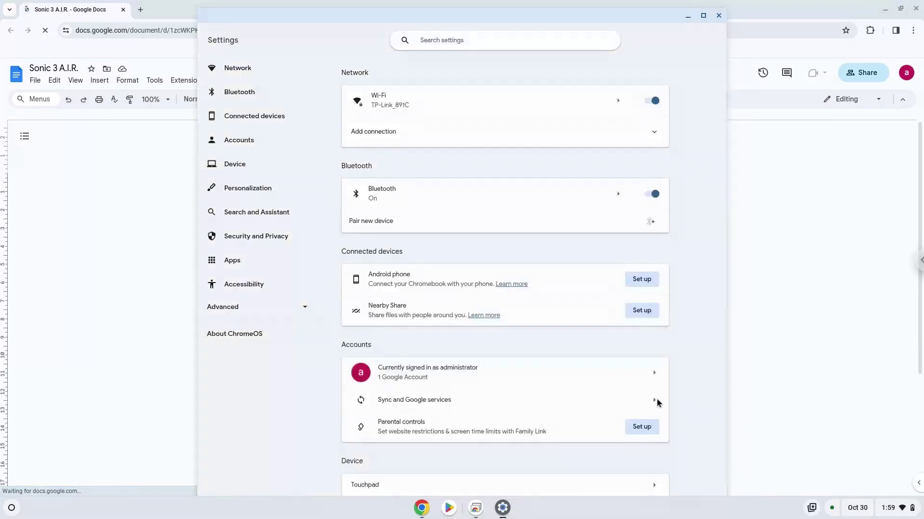
click(260, 308)
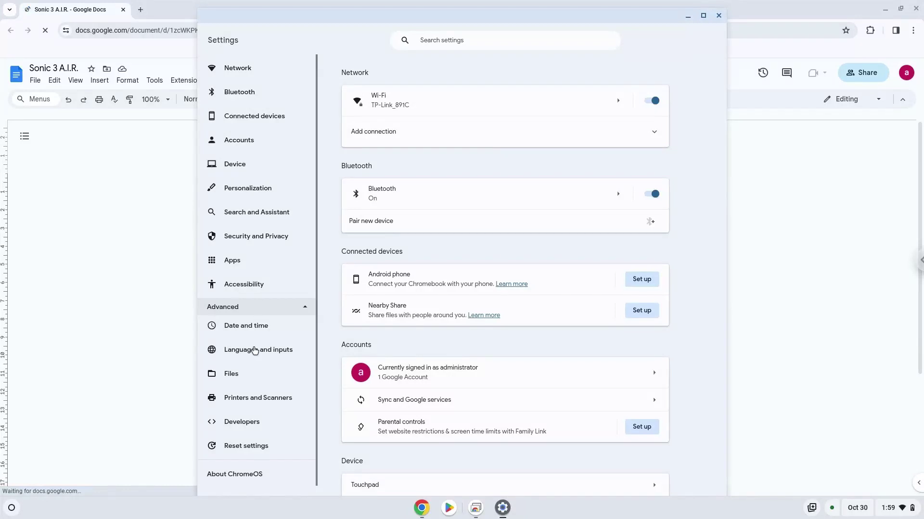
click(248, 423)
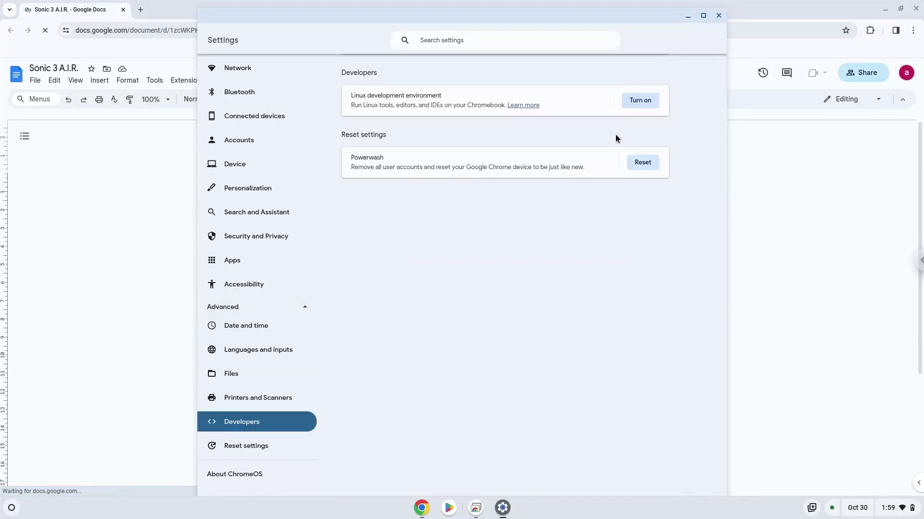
click(640, 102)
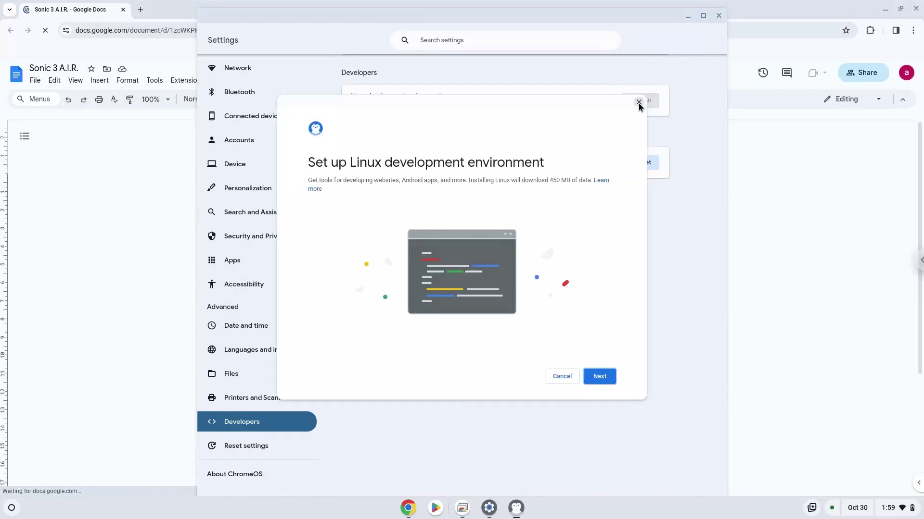
Install Linux with the recommended 10.0 GB disk size and close the first terminal window.
click(596, 374)
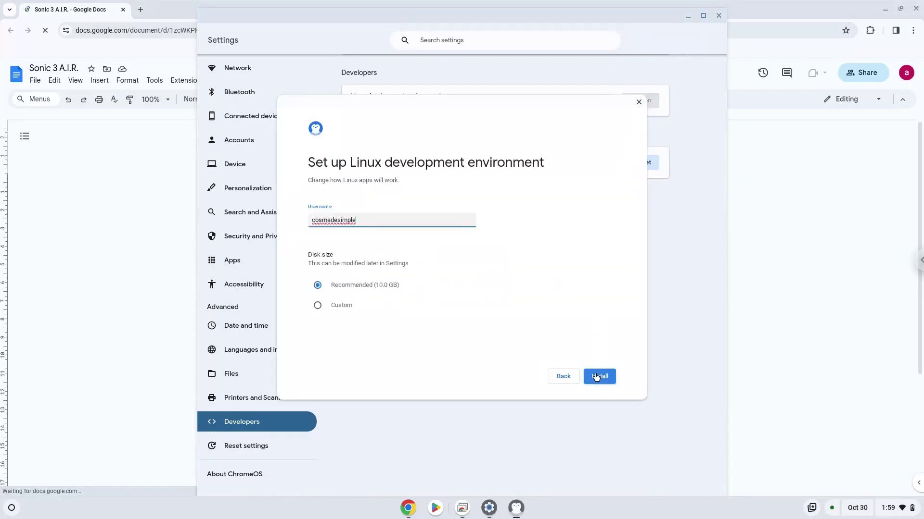
click(596, 376)
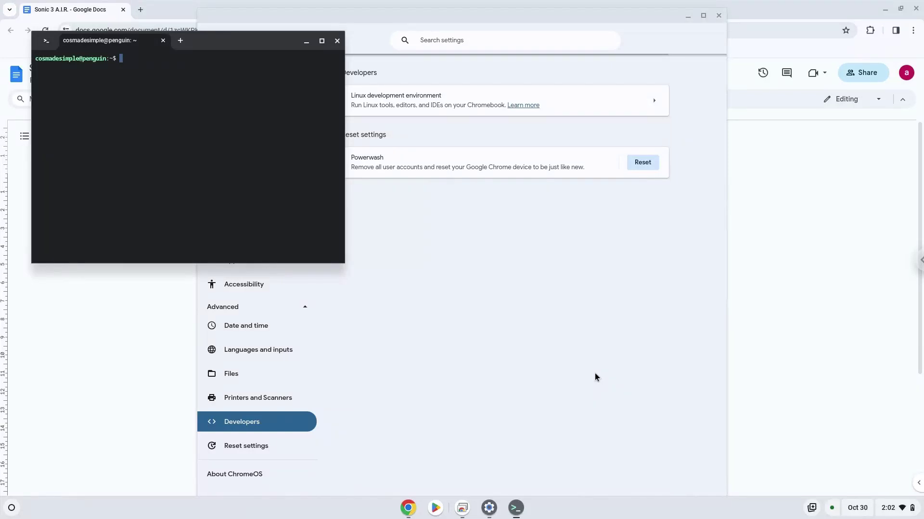
click(337, 41)
Close Settings, copy the sudo apt update line from Google Docs, and launch Terminal.
click(718, 16)
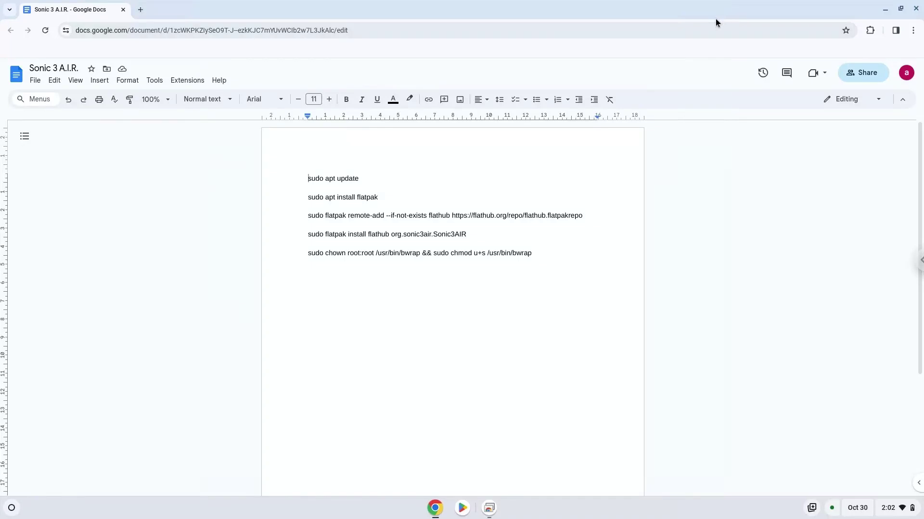
triple_click(346, 178)
right_click(346, 178)
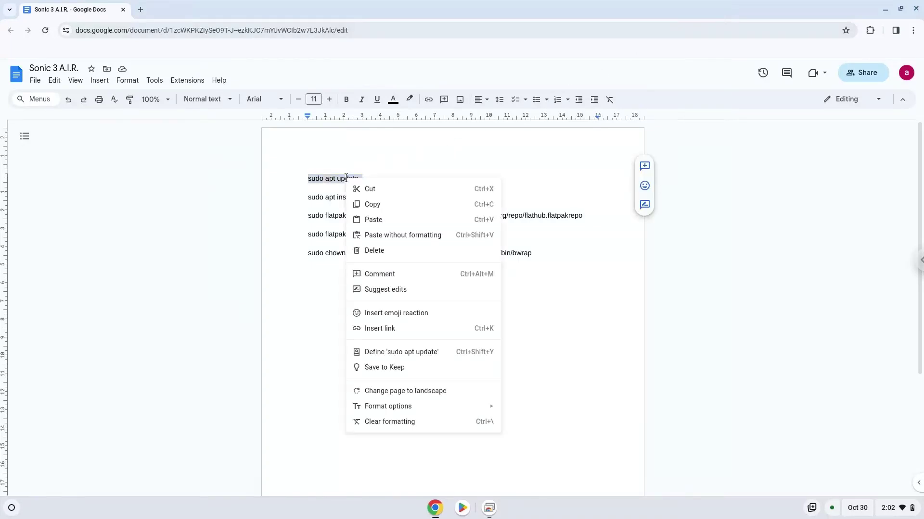
click(369, 205)
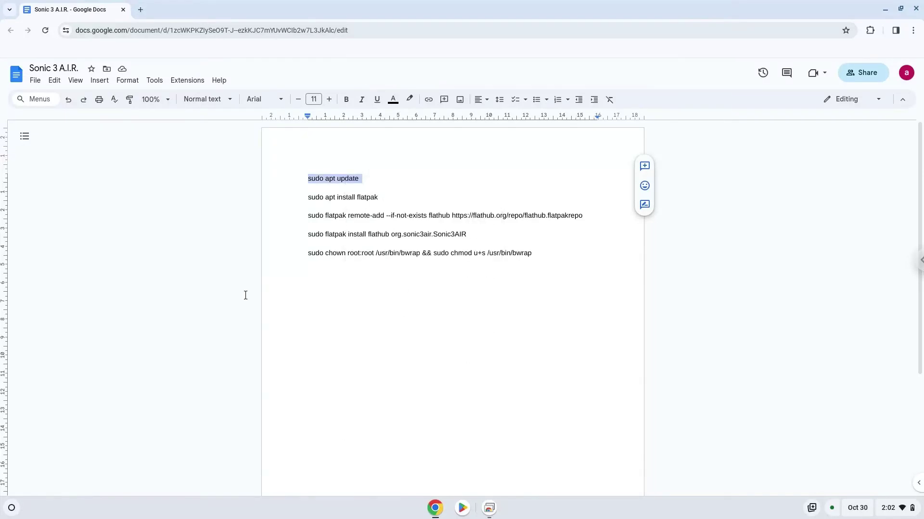
click(12, 508)
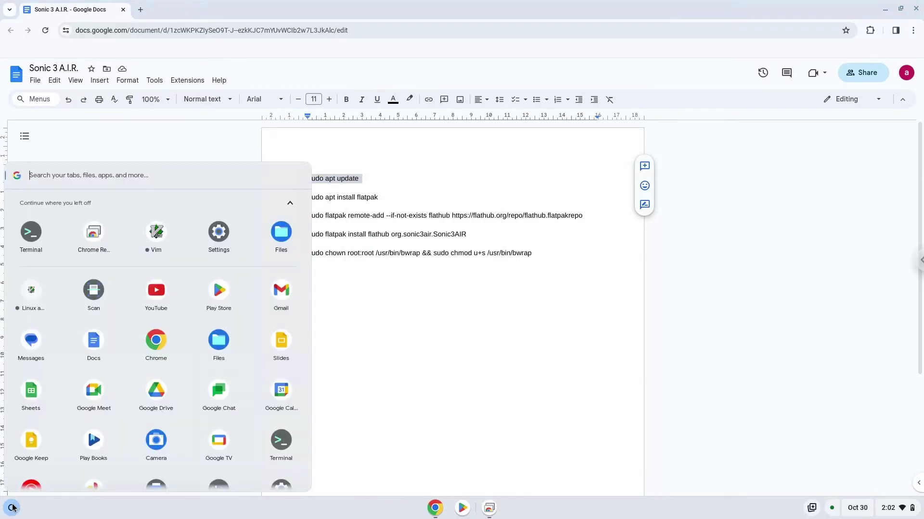
click(32, 230)
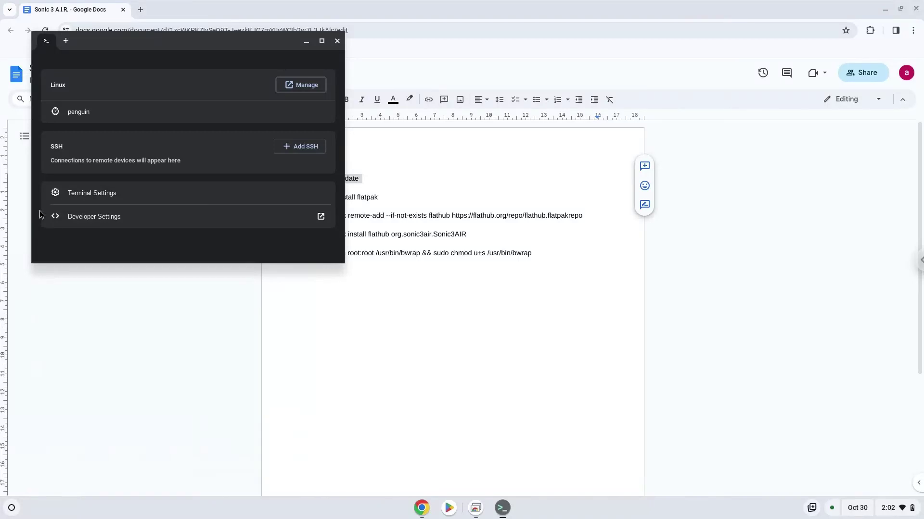
Run sudo apt update in the penguin Linux shell of a maximized Terminal.
double_click(205, 39)
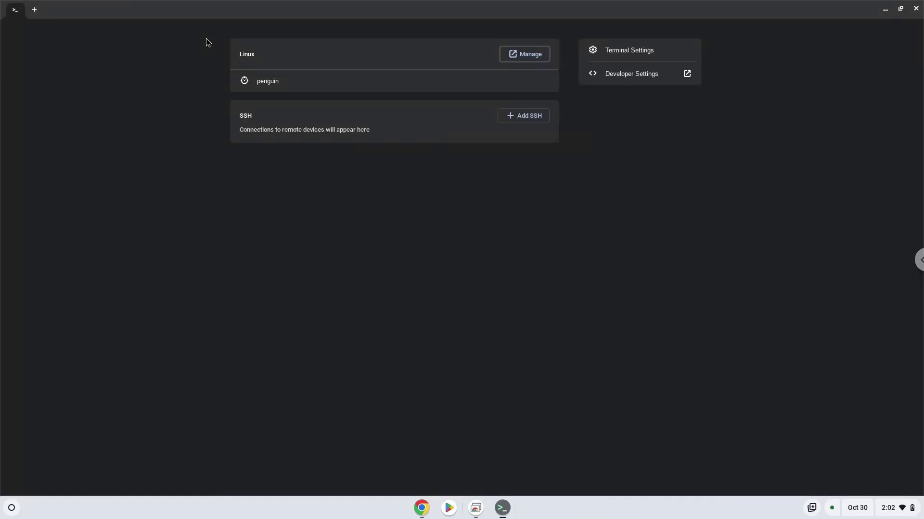
click(256, 81)
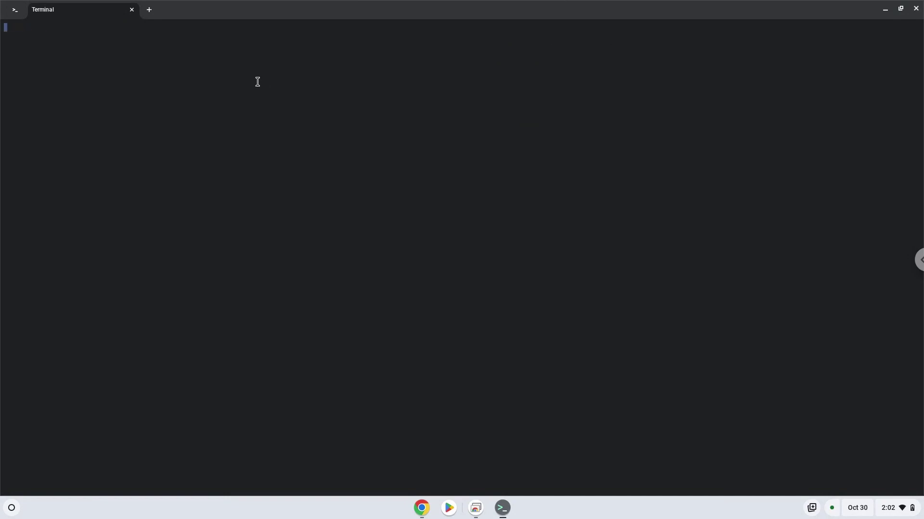
key(ctrl+shift+v)
key(Return)
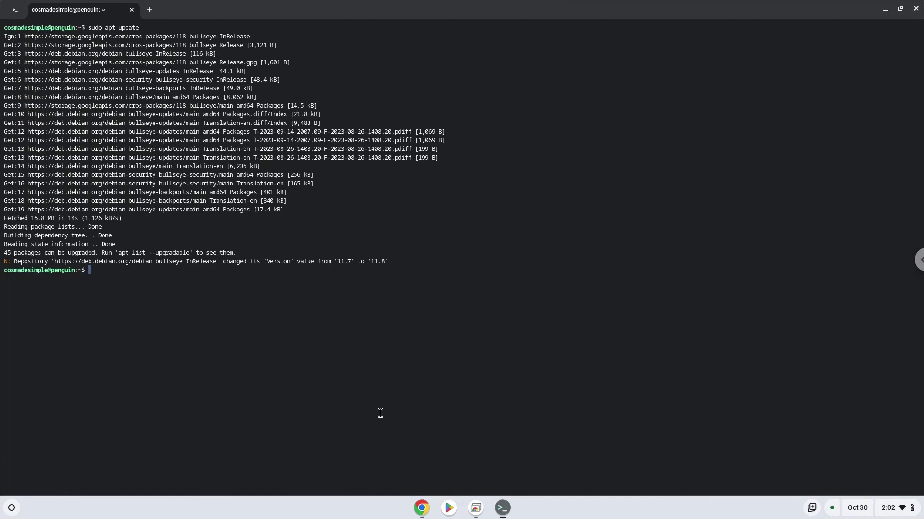
click(421, 508)
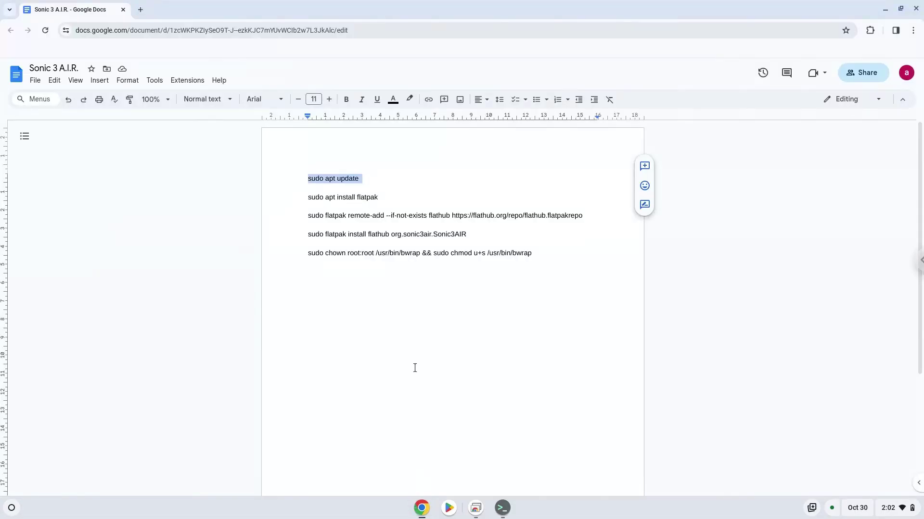
Copy the sudo apt install flatpak line from Docs and run it in Terminal.
triple_click(359, 198)
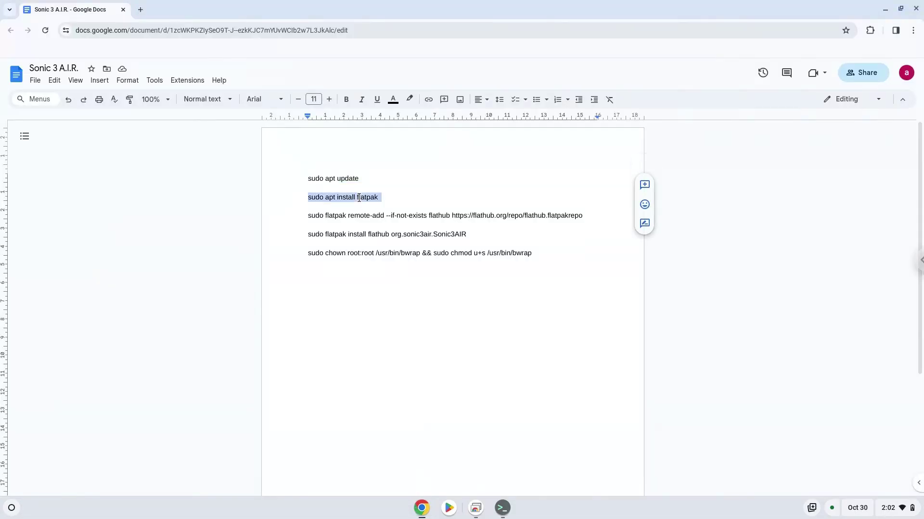
right_click(359, 198)
click(381, 223)
click(502, 508)
key(ctrl+shift+v)
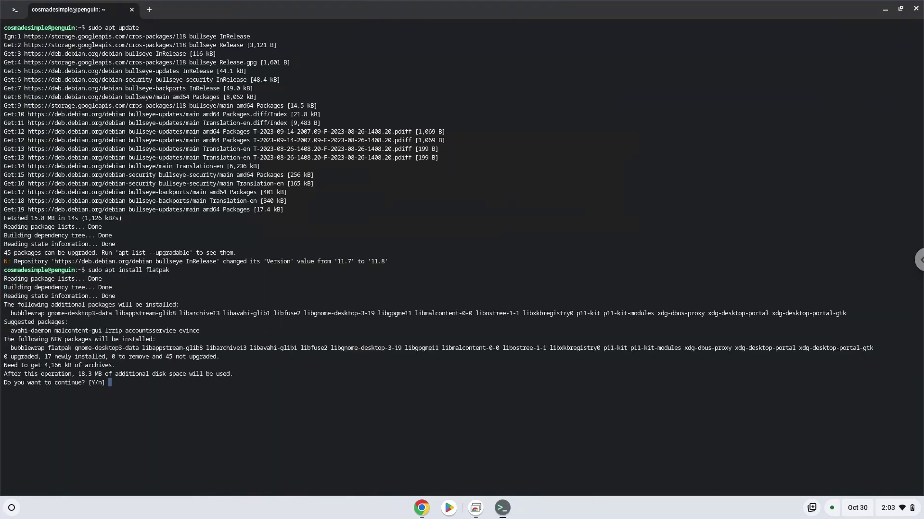
key(Return)
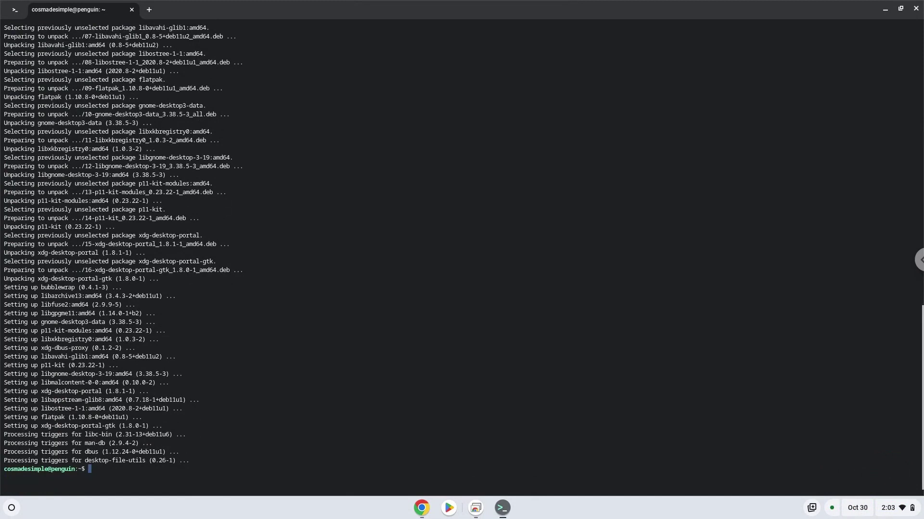
Copy the flatpak remote-add Flathub line from Docs and run it in Terminal.
click(421, 508)
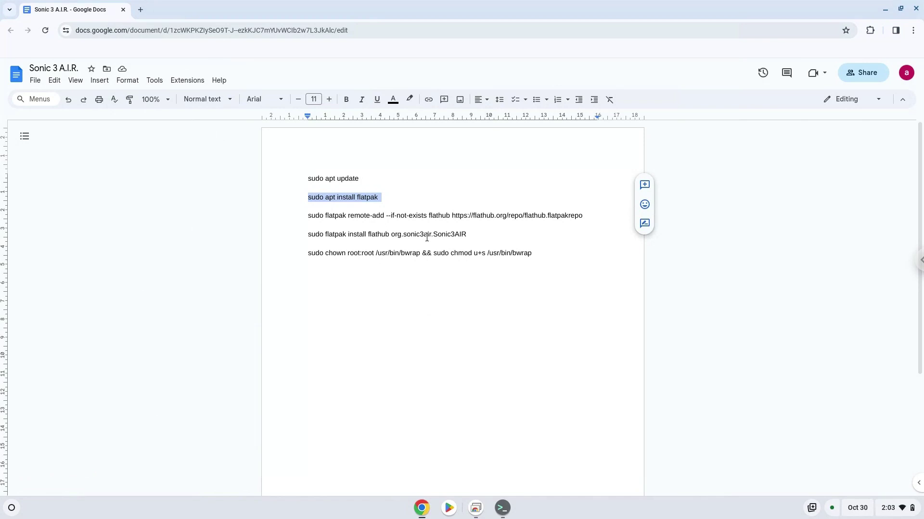
triple_click(429, 213)
right_click(430, 213)
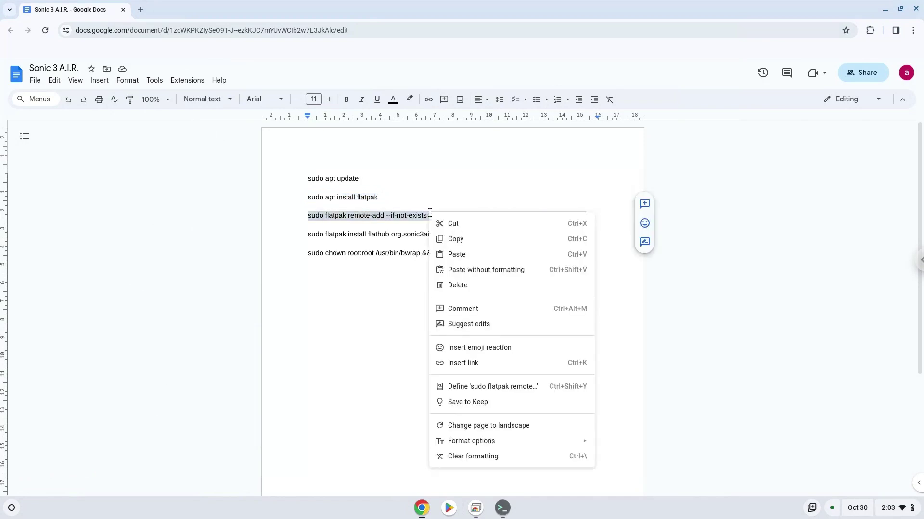
click(455, 239)
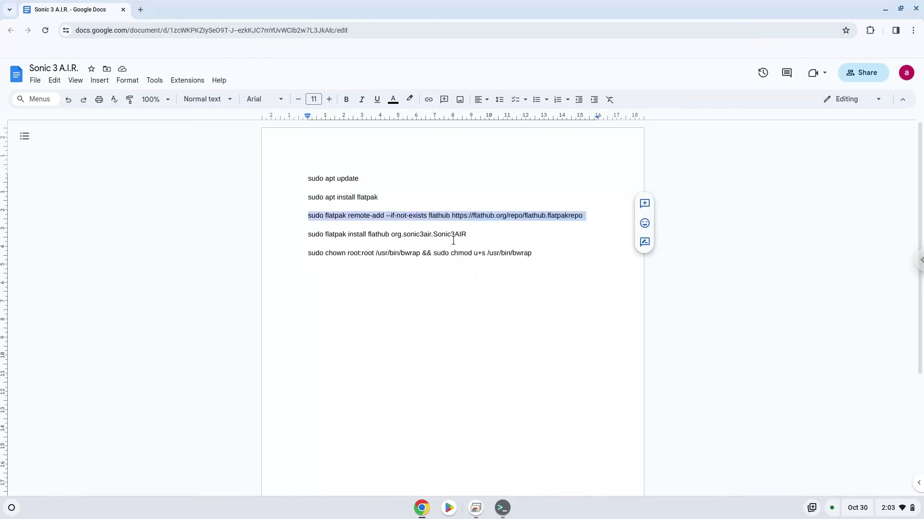
click(502, 509)
right_click(460, 388)
key(Return)
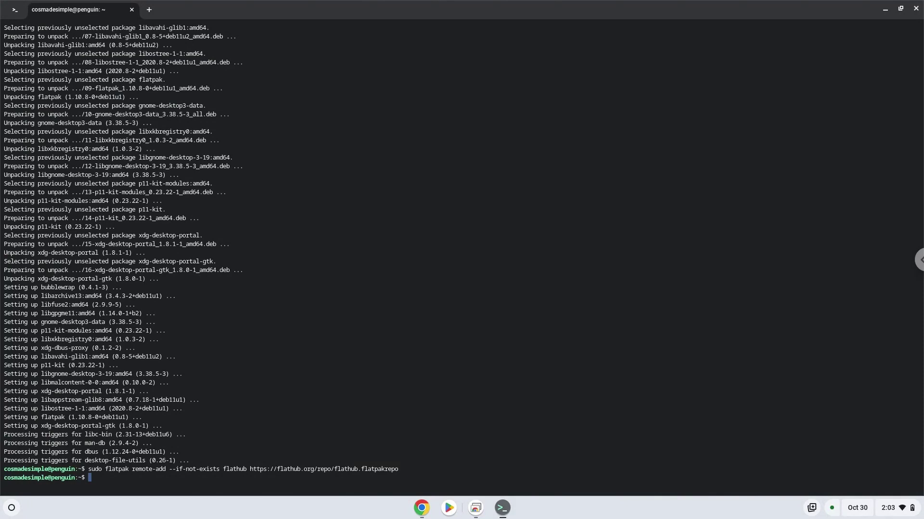
Copy the flatpak install line for Sonic3AIR from the Google Docs list.
click(427, 517)
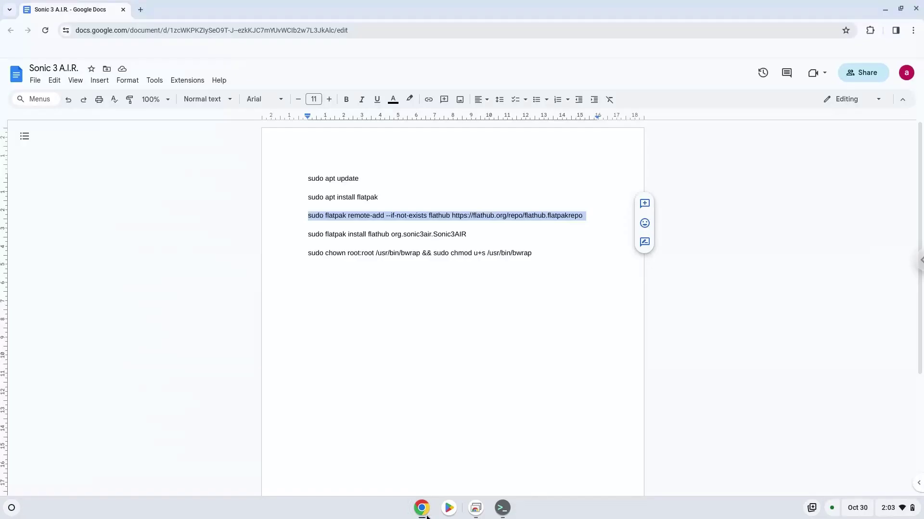
double_click(397, 234)
triple_click(397, 235)
right_click(397, 234)
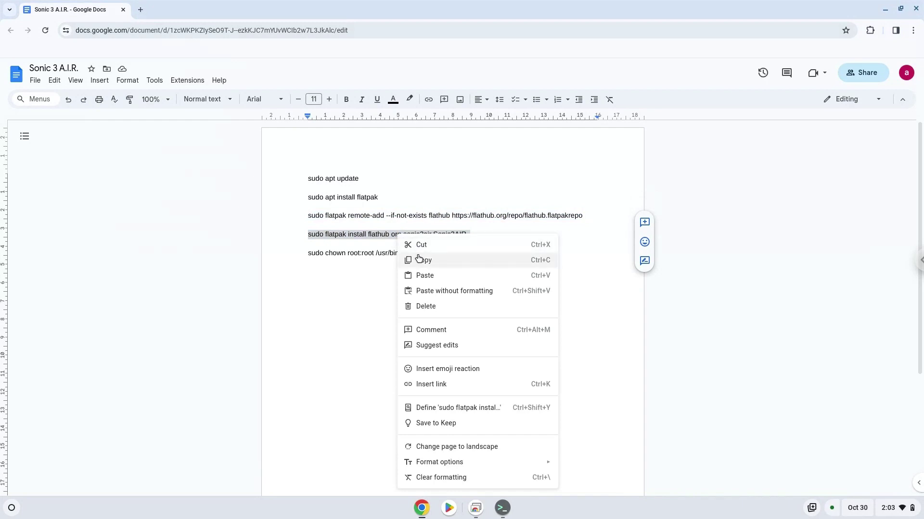
click(418, 259)
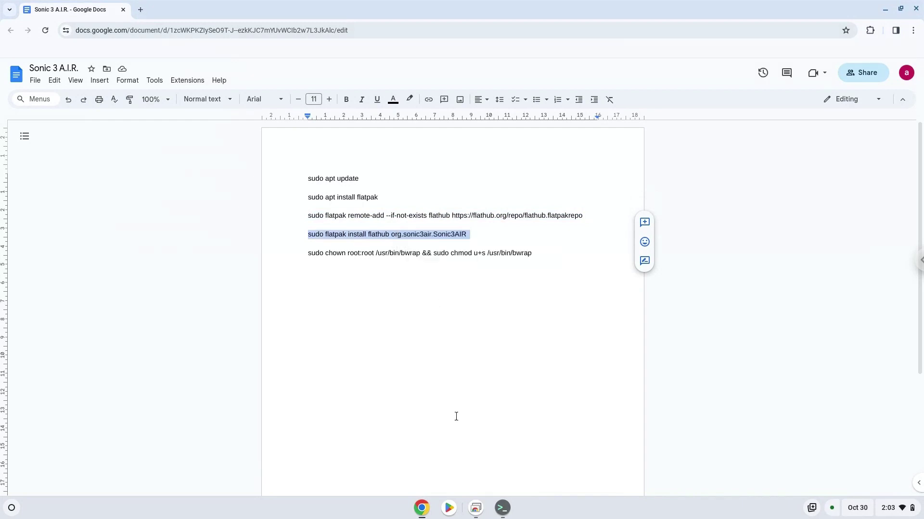
Paste and run the Sonic3AIR flatpak install, accepting the runtime and installation prompts.
click(501, 508)
key(ctrl+shift+v)
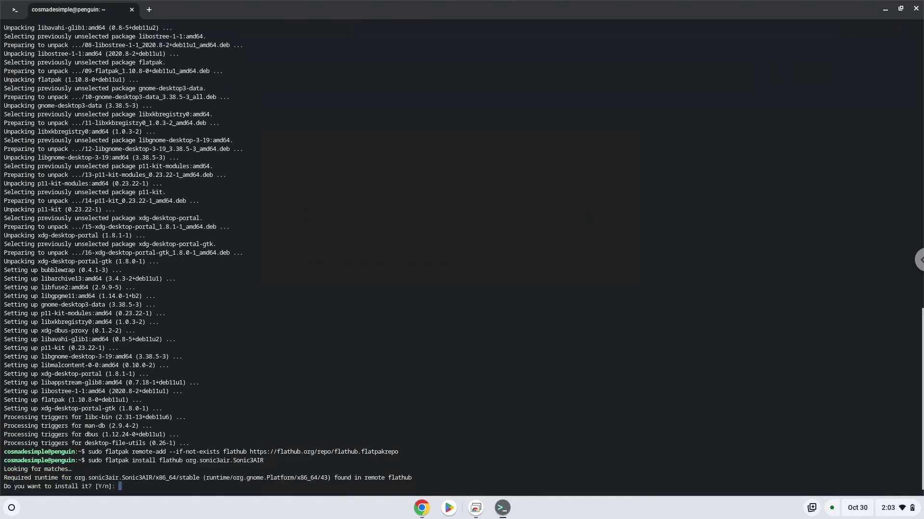
key(Return)
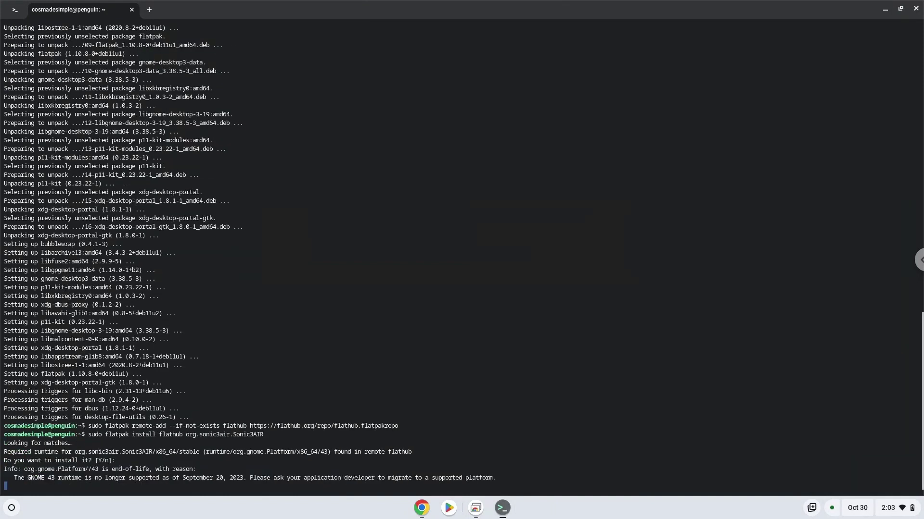
key(Return)
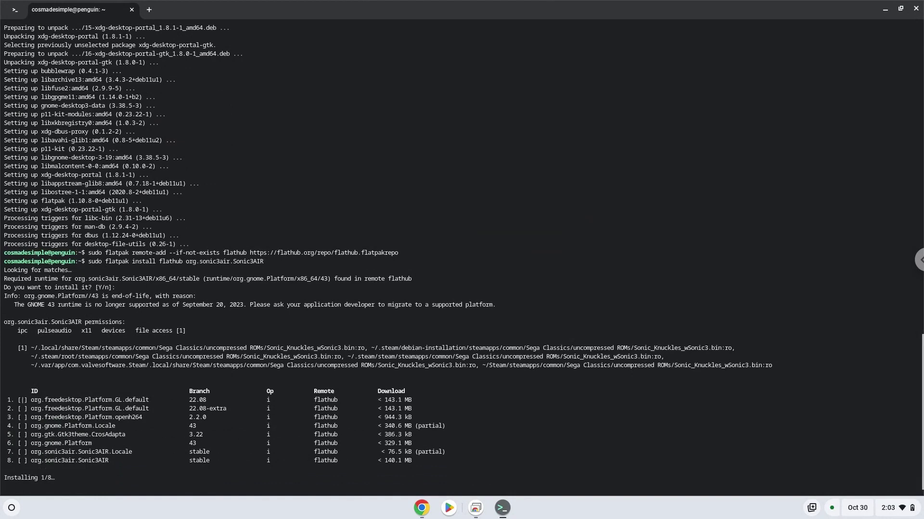
key(Return)
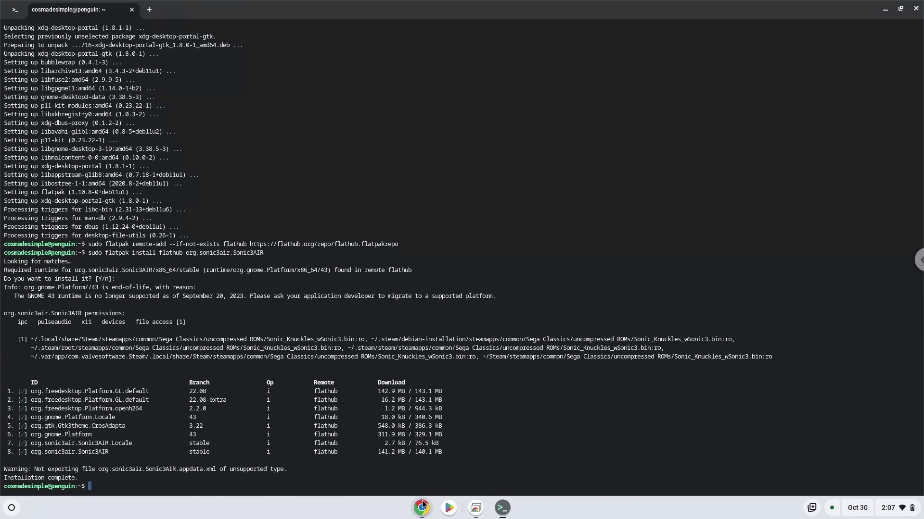
Copy the sudo chown/chmod bwrap line from Google Docs.
click(421, 506)
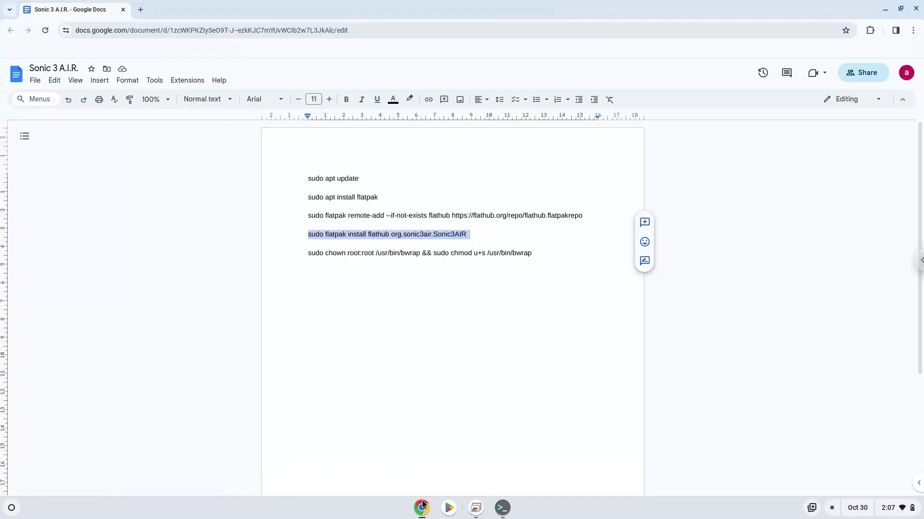
triple_click(417, 253)
right_click(418, 253)
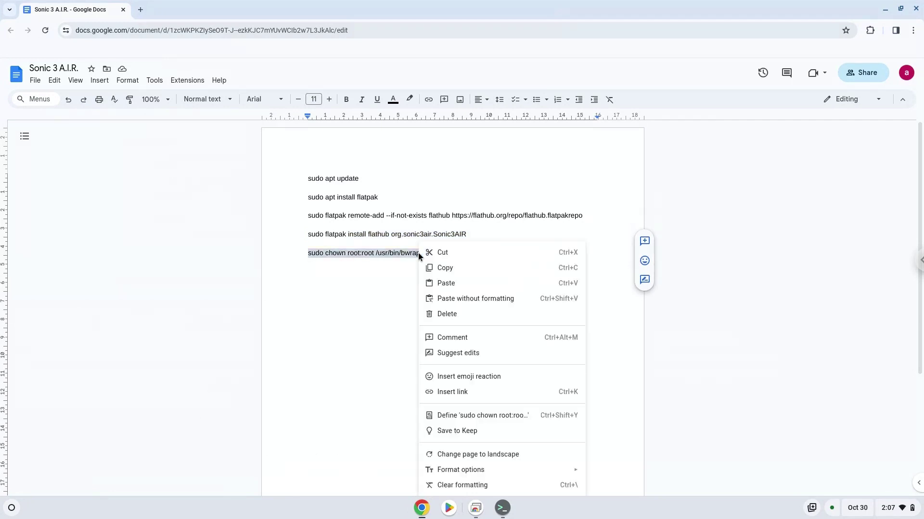
click(444, 268)
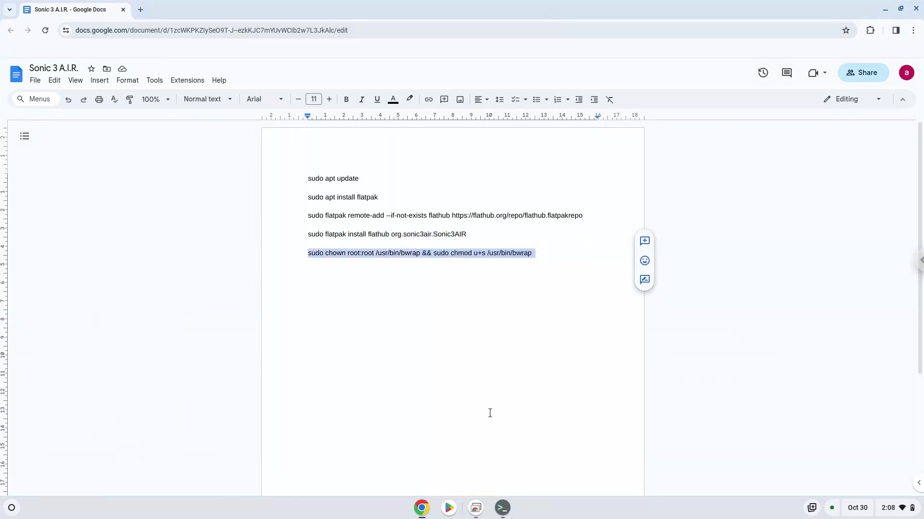
click(502, 508)
Run the bwrap chown/chmod command, then close Terminal and minimize Google Docs.
right_click(490, 407)
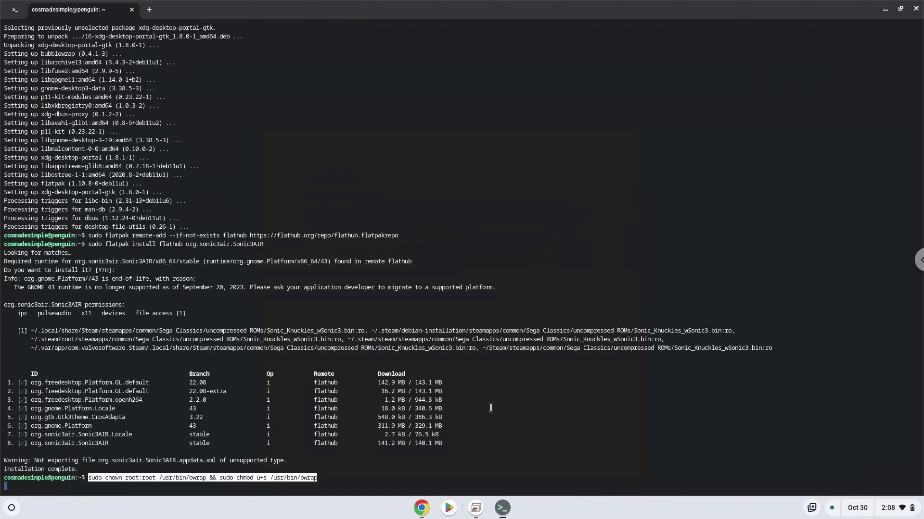
key(Return)
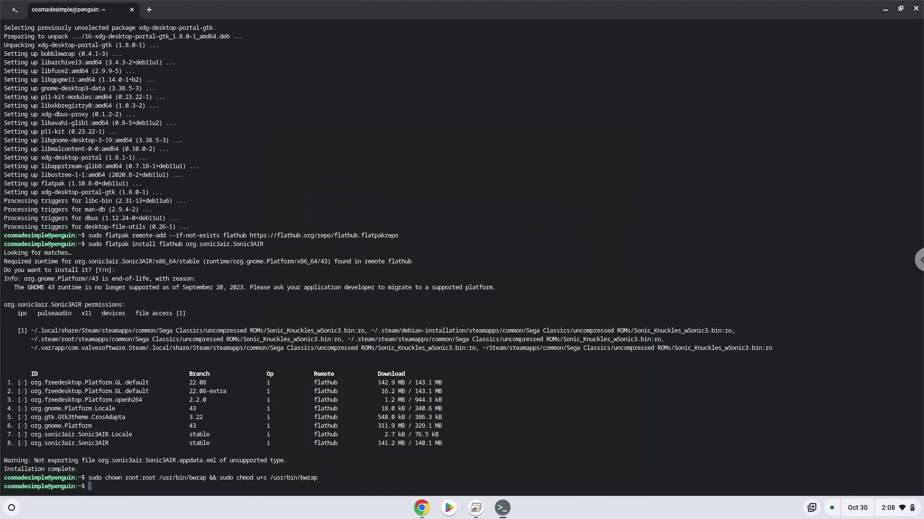
click(916, 13)
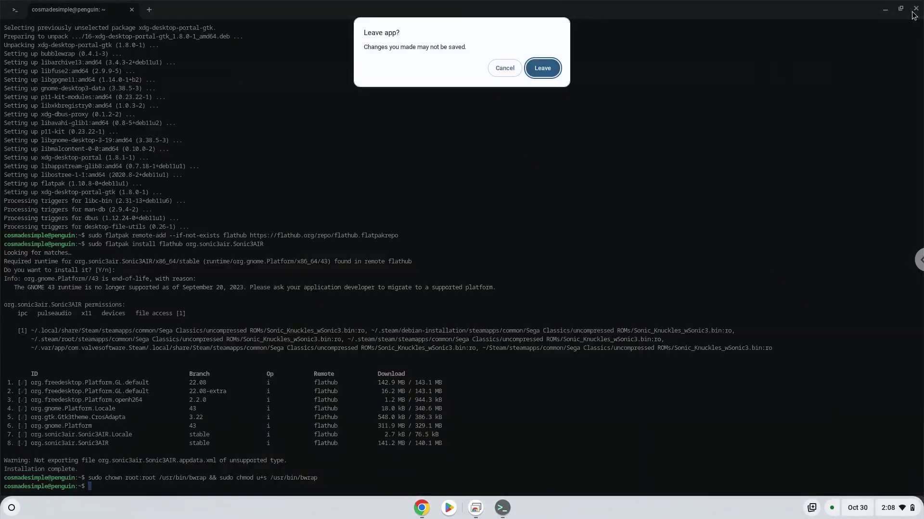
click(542, 68)
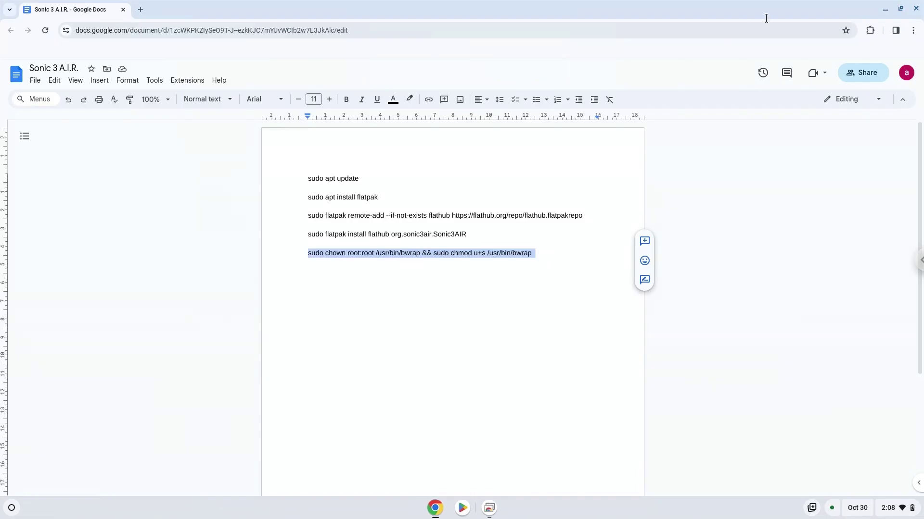
click(887, 9)
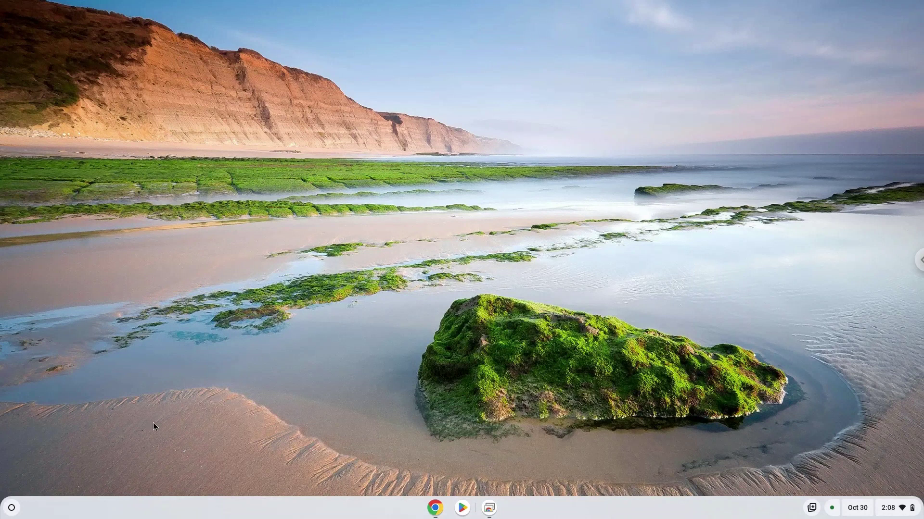
Launch Sonic 3 A.I.R. from the Linux apps folder in the Launcher.
click(14, 508)
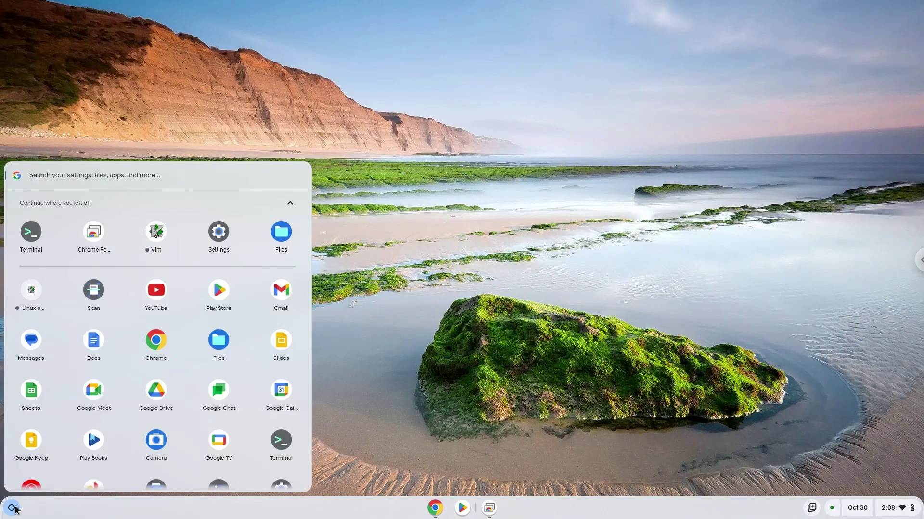
click(14, 508)
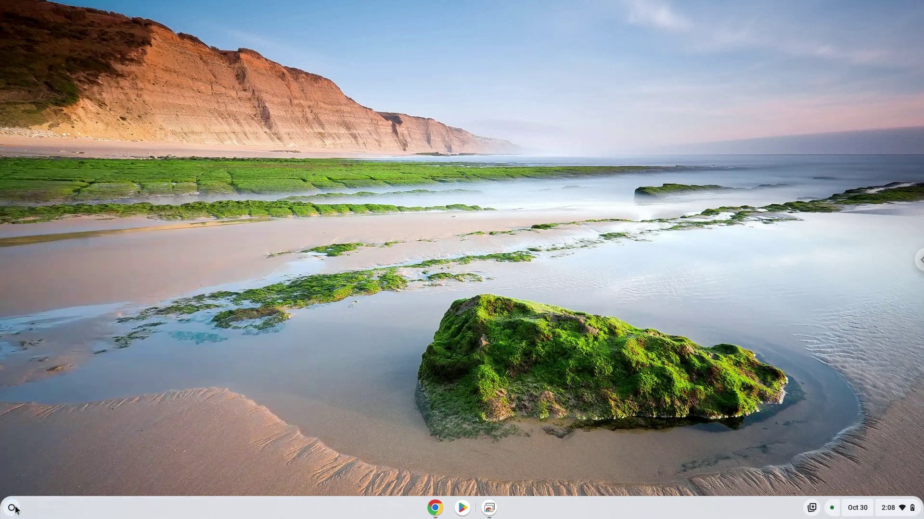
click(13, 508)
click(13, 508)
click(14, 508)
click(13, 508)
click(14, 508)
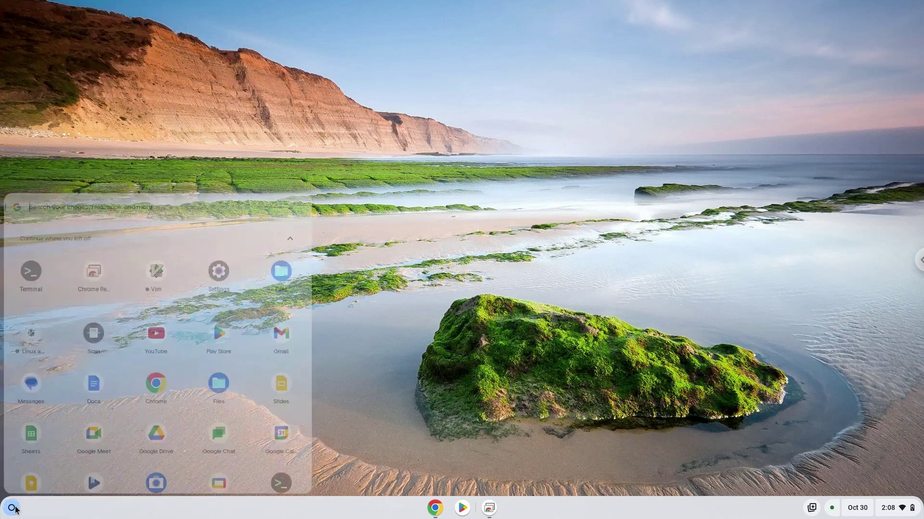
click(13, 508)
click(14, 508)
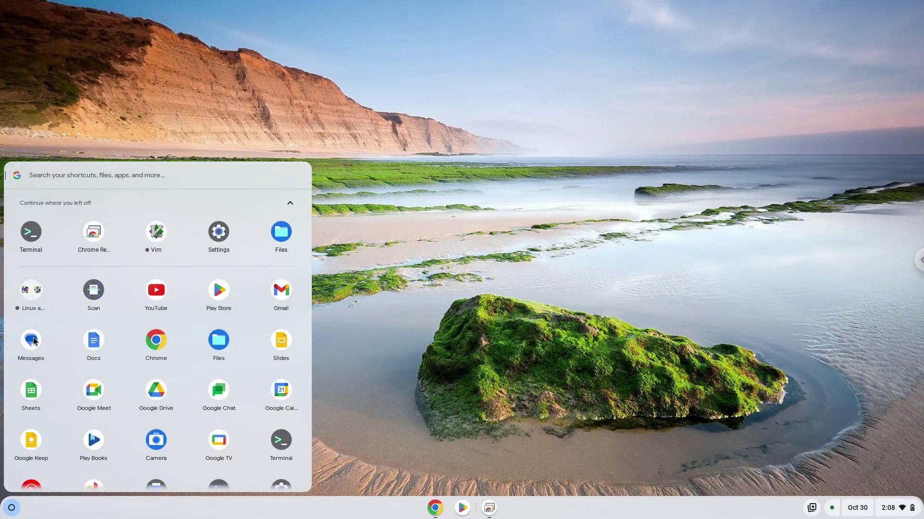
click(33, 292)
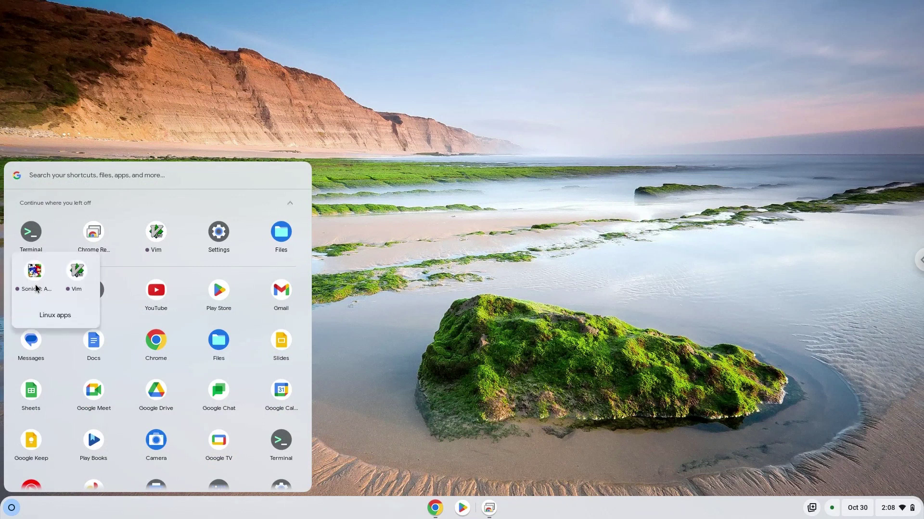
click(35, 277)
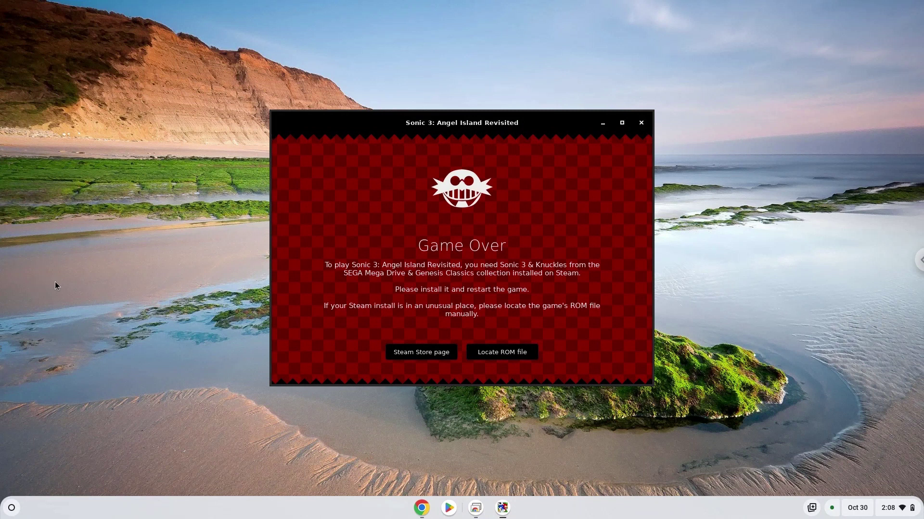
Choose Locate ROM file and browse to the Home folder in the file picker.
click(493, 355)
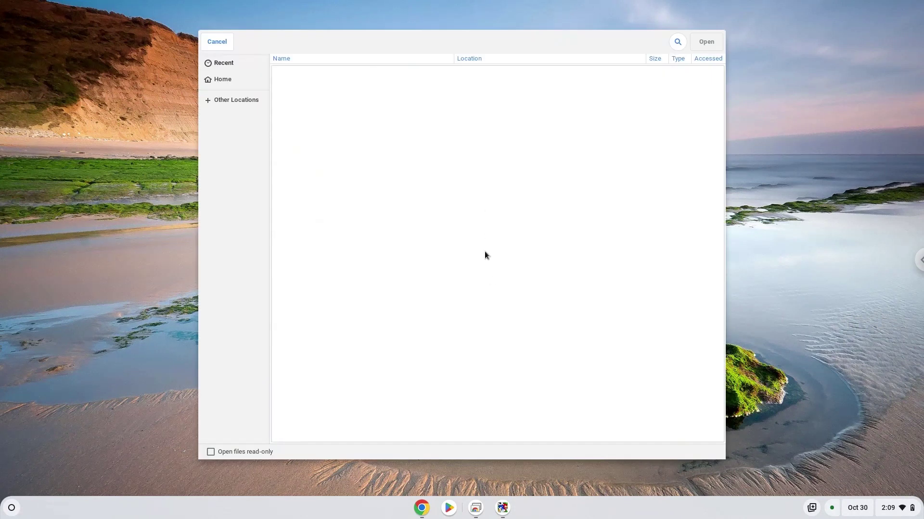
click(218, 78)
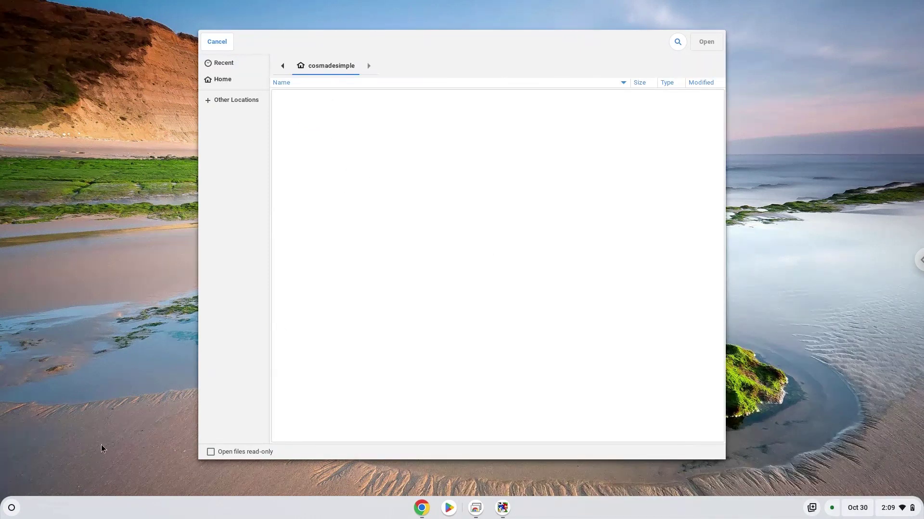
click(4, 511)
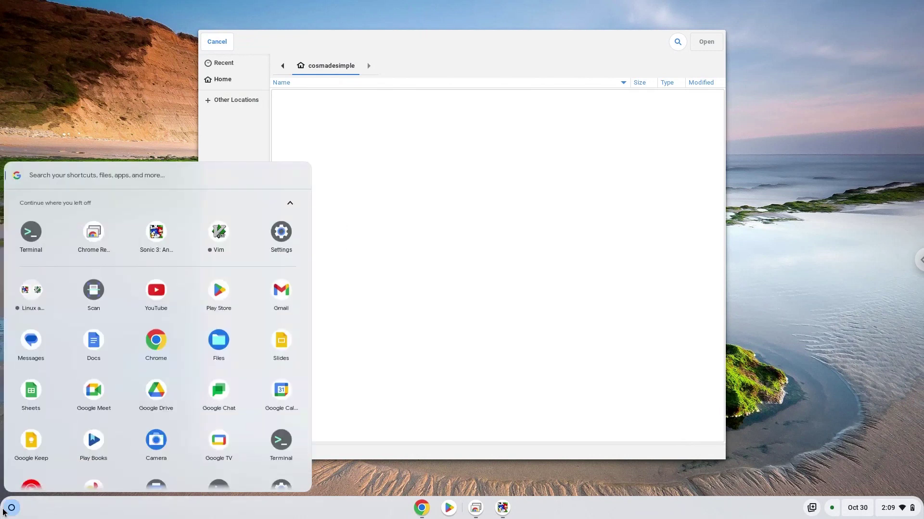
Open ChromeOS Files and browse into the still-empty Linux files folder.
click(219, 342)
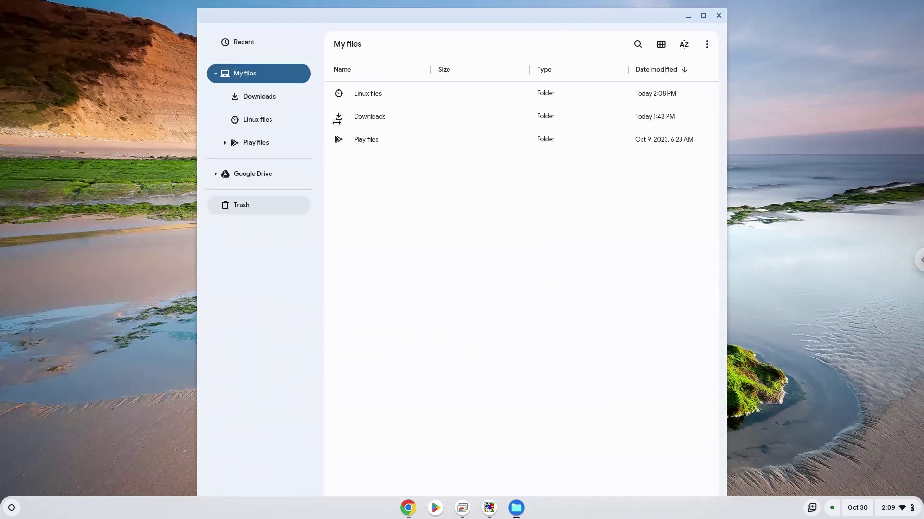
double_click(369, 93)
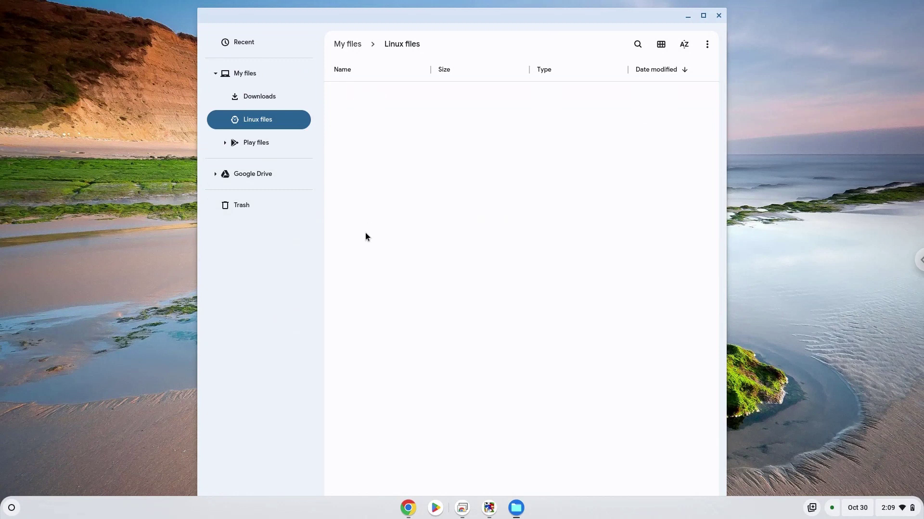
click(12, 508)
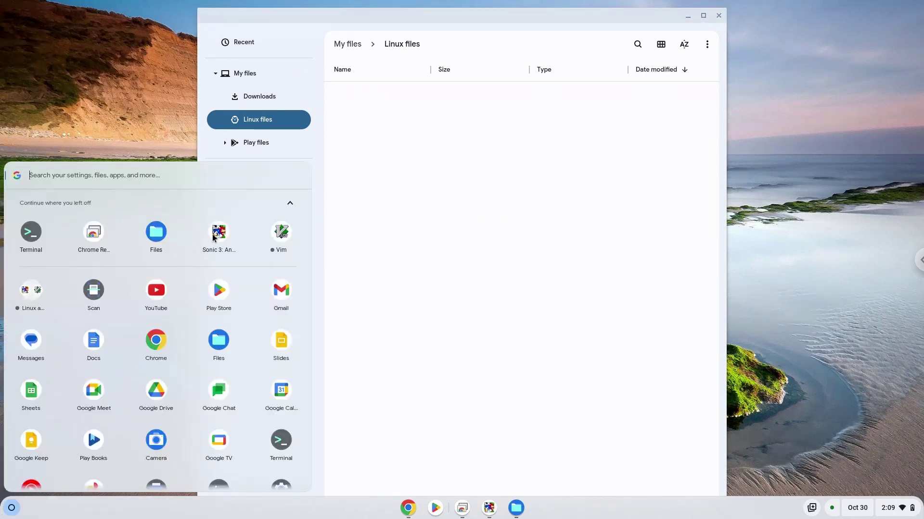